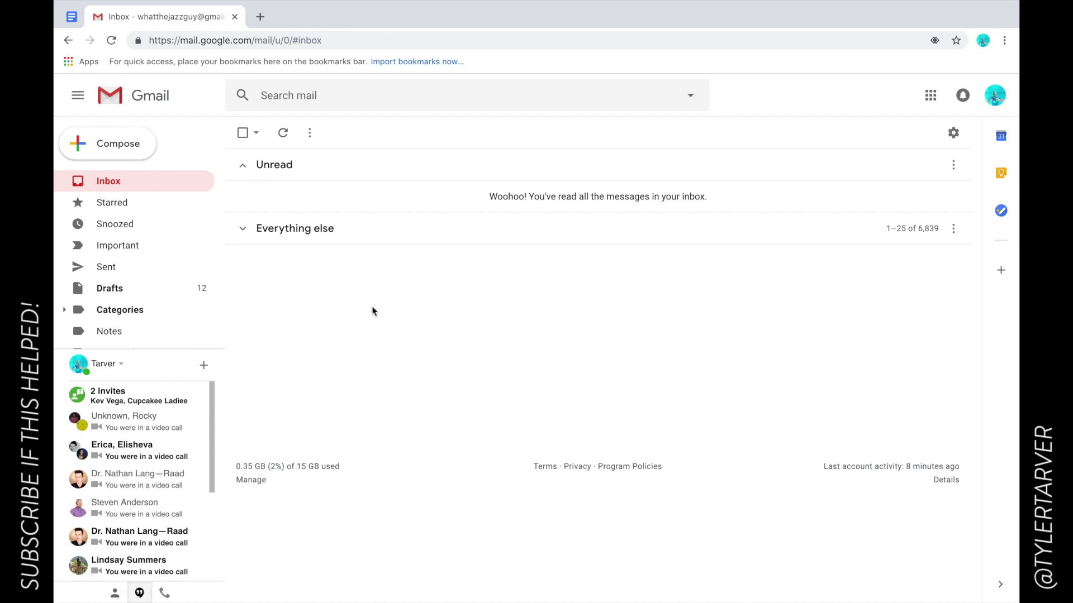
- Glance over the Skill Checklist, then open Google Drive from Gmail's Google apps grid
click(71, 17)
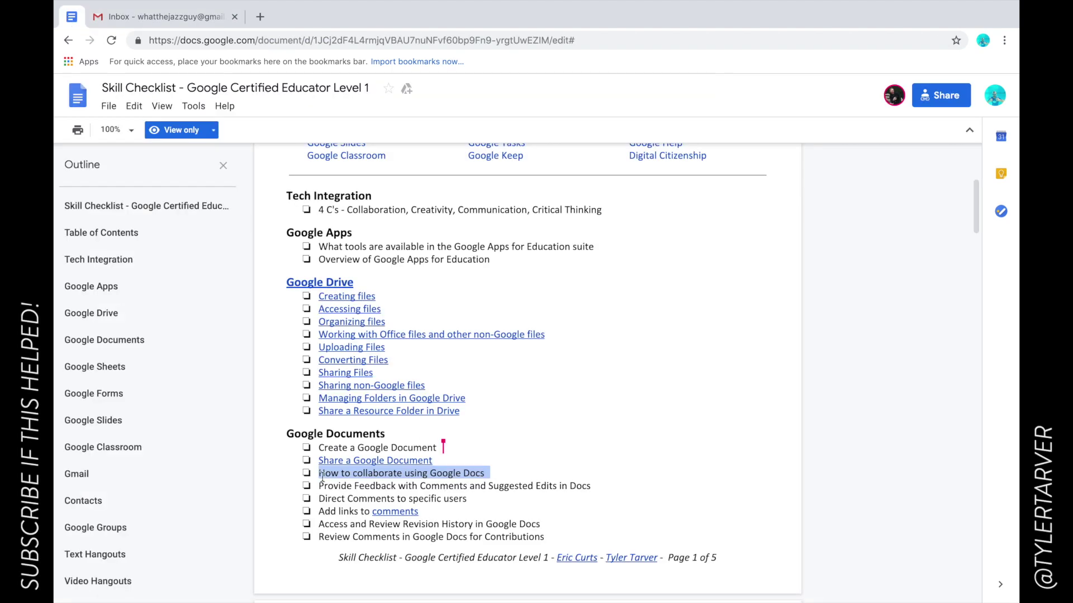
scroll(399, 476, down, 2)
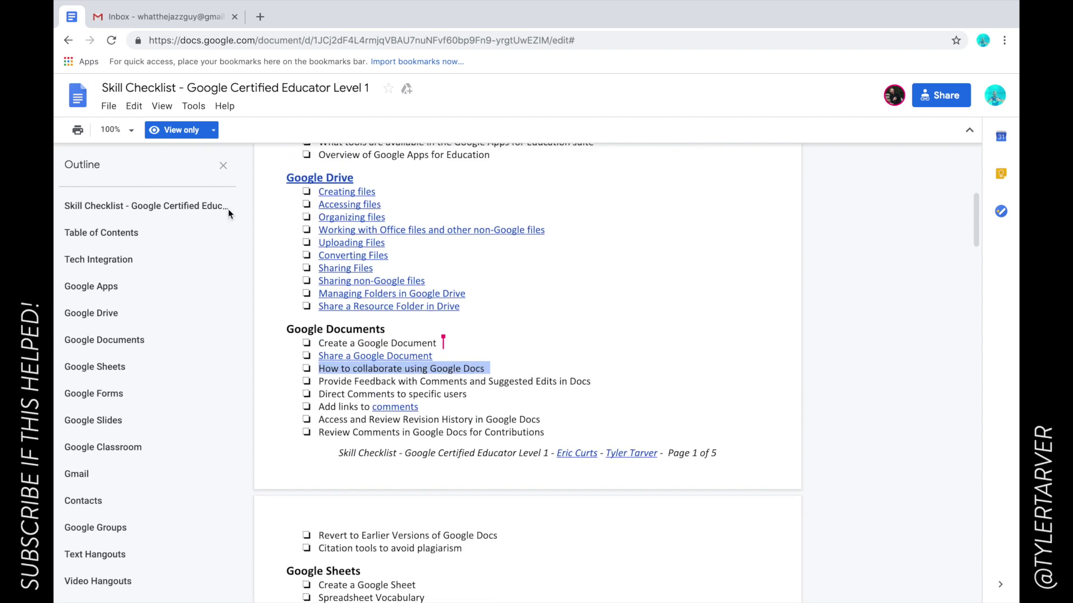
click(170, 18)
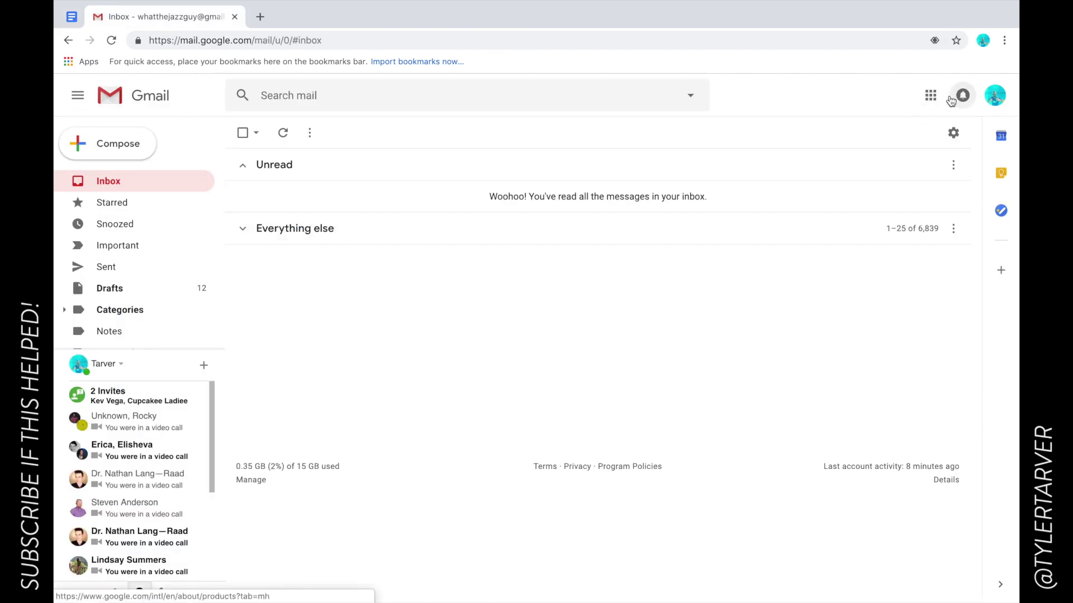
click(930, 103)
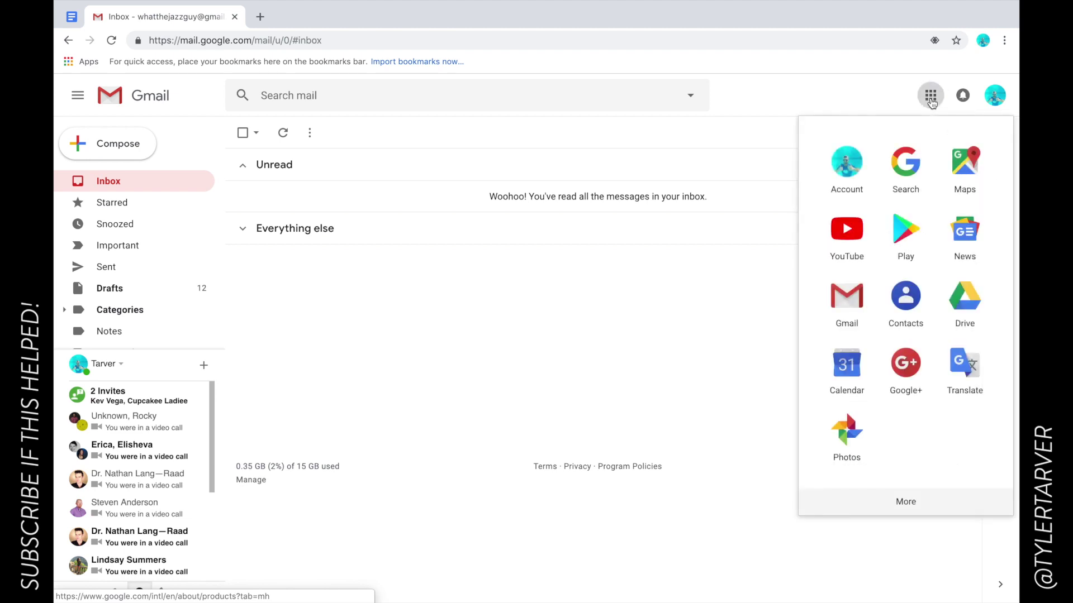
click(981, 305)
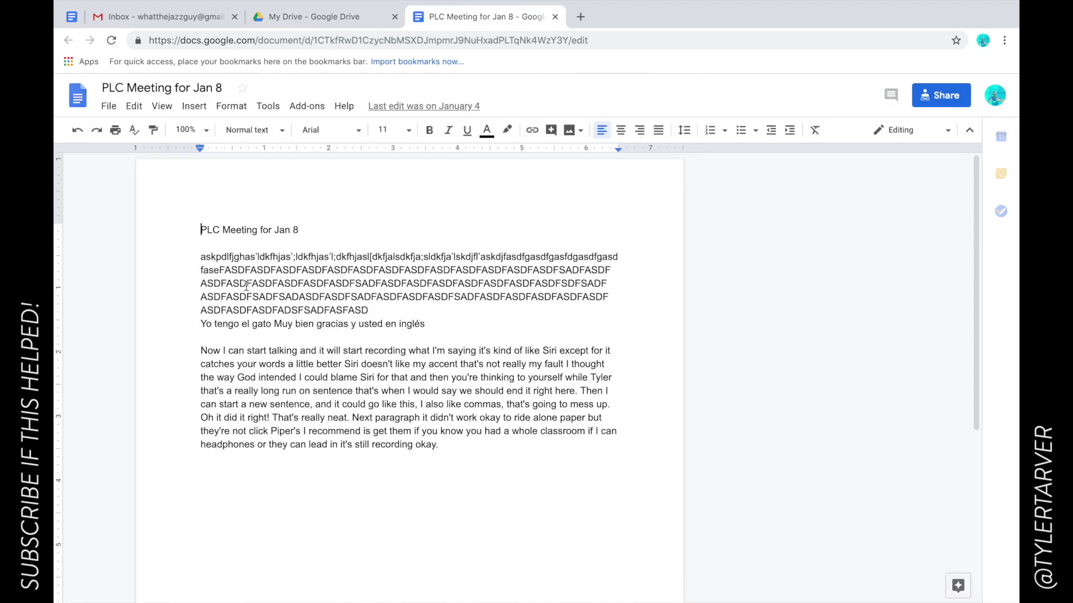
- Add a blank line after the ASDF text and delete the rest of the long dictated paragraph
click(407, 312)
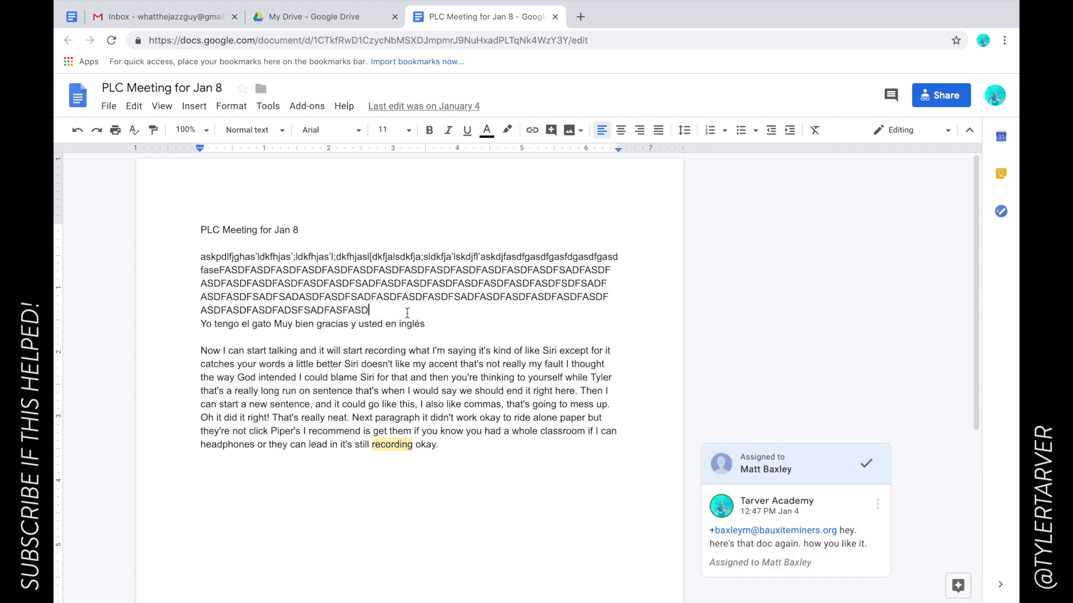
key(Return)
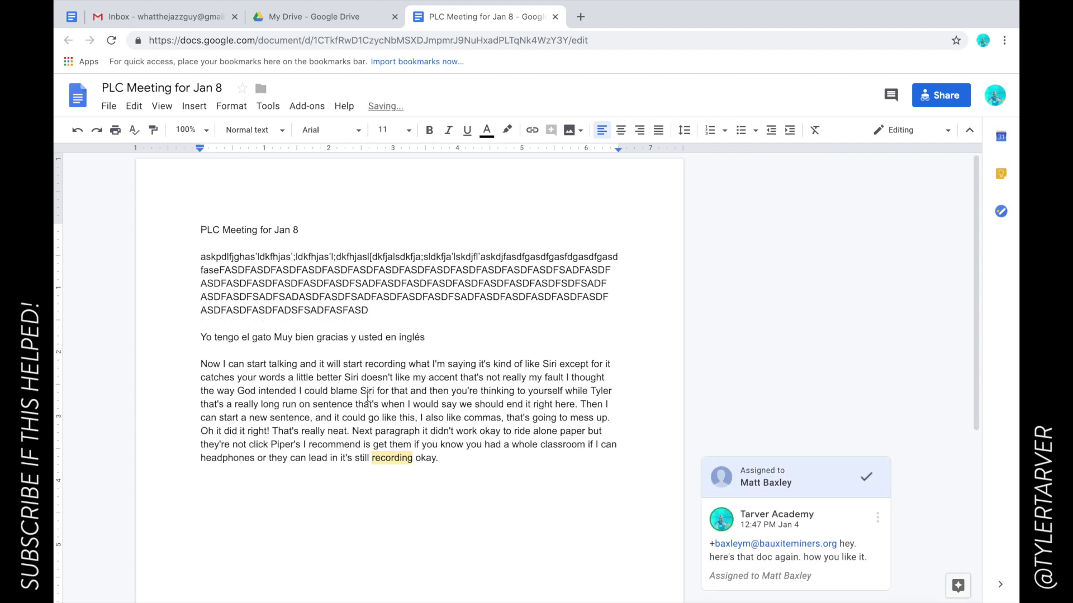
drag(495, 472, 380, 382)
key(BackSpace)
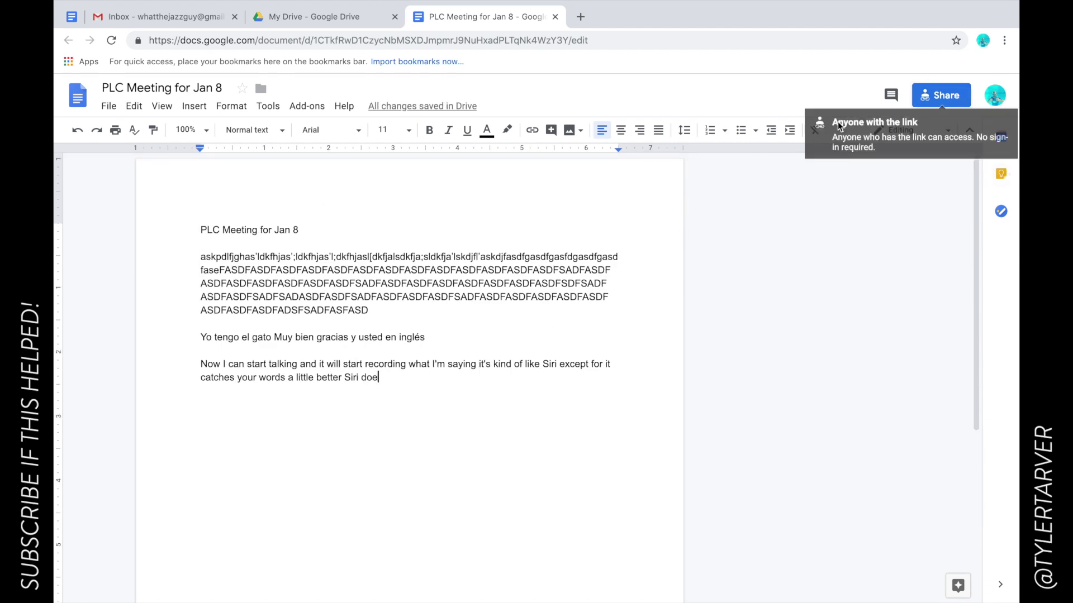
- Open the Share dialog for 'PLC Meeting for Jan 8' and focus the add-people field
click(946, 98)
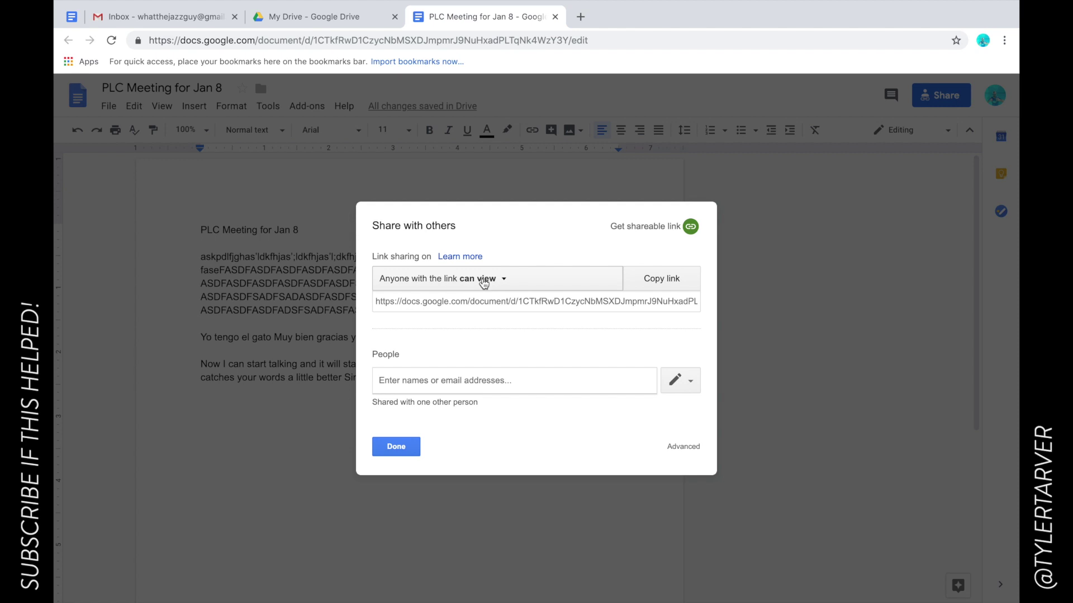
click(445, 381)
- Add the collaborator by name and, after trying comment and view roles, settle on Can edit
text(tylertar)
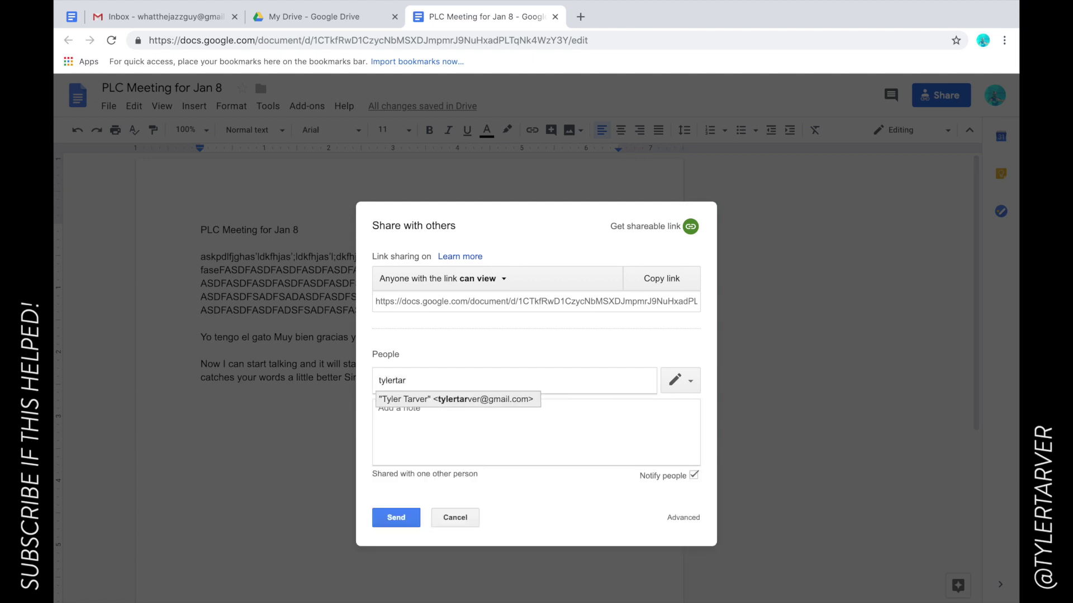
key(Return)
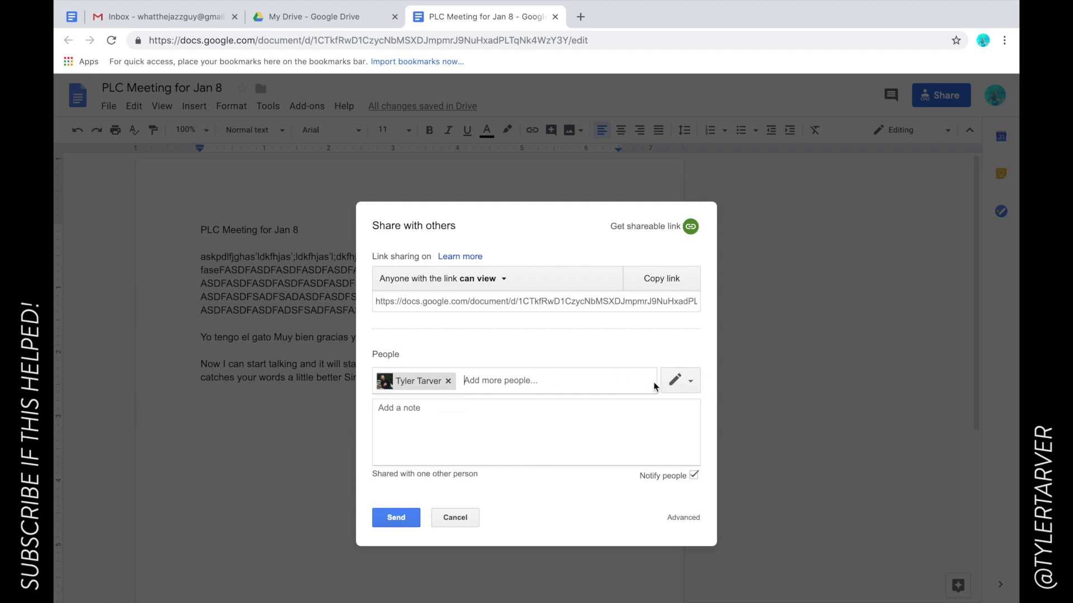
click(691, 384)
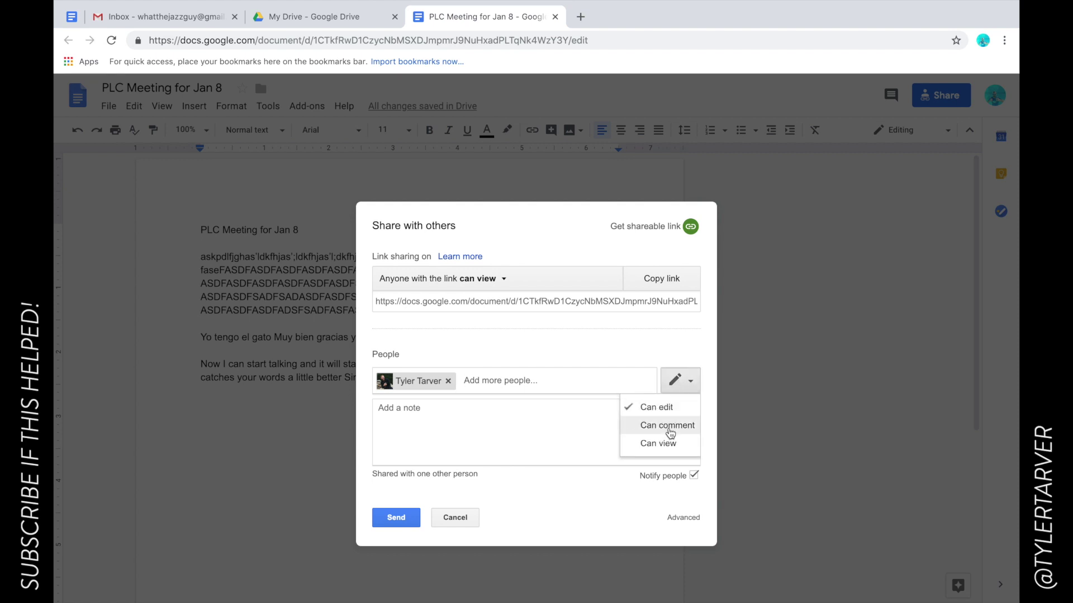
click(669, 427)
click(692, 390)
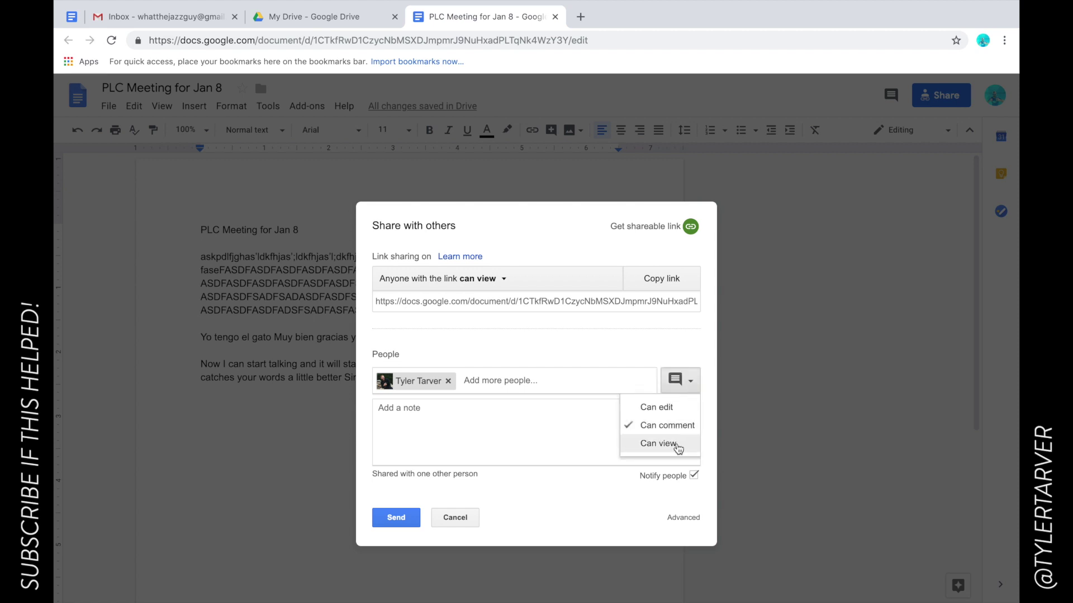
click(676, 445)
click(678, 380)
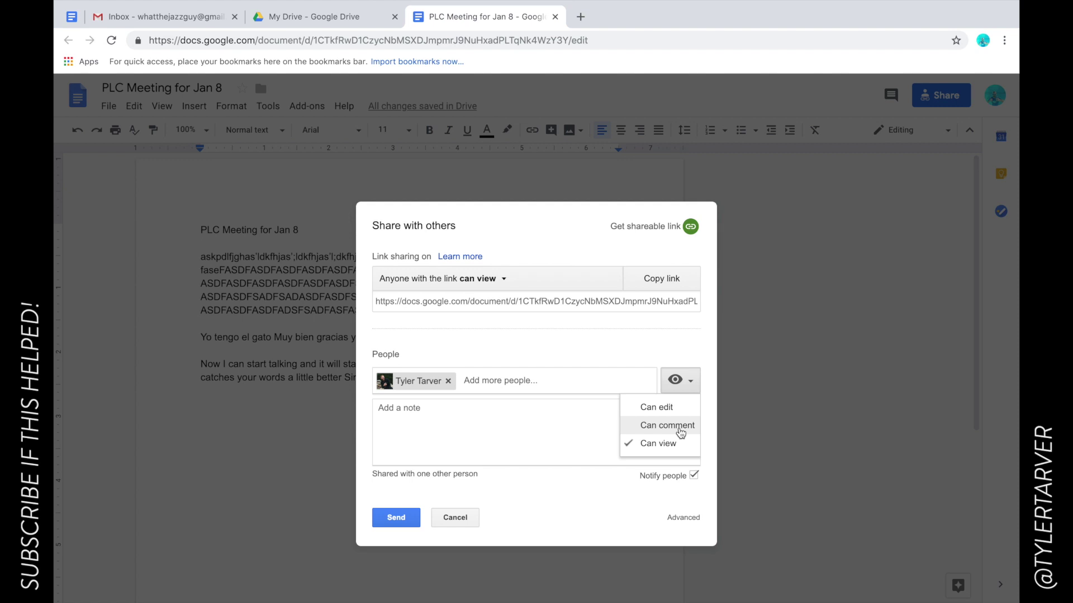
click(650, 430)
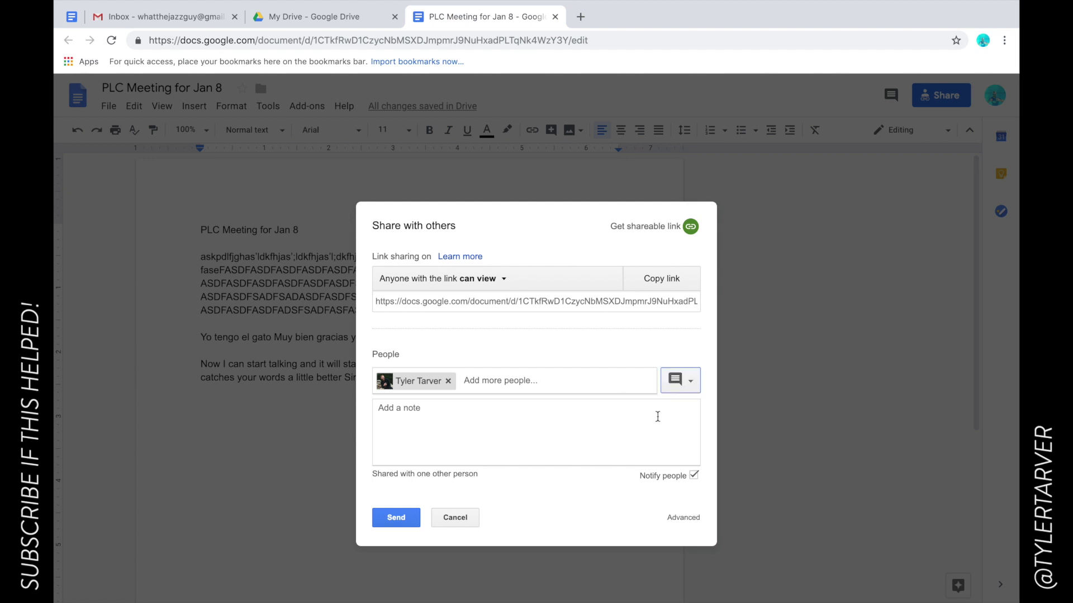
click(686, 387)
click(675, 445)
click(691, 383)
click(668, 409)
- Send the invite with note 'Hey, check this out!!!' and notifications on, then go to Google Drive
click(465, 419)
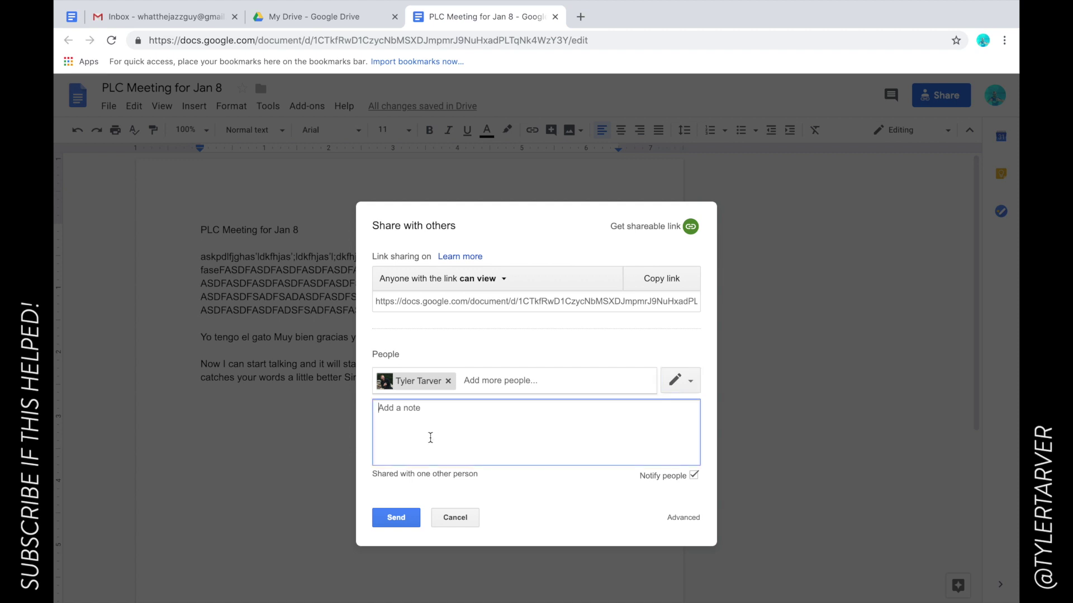
text(Hey , check this out!!!)
click(694, 474)
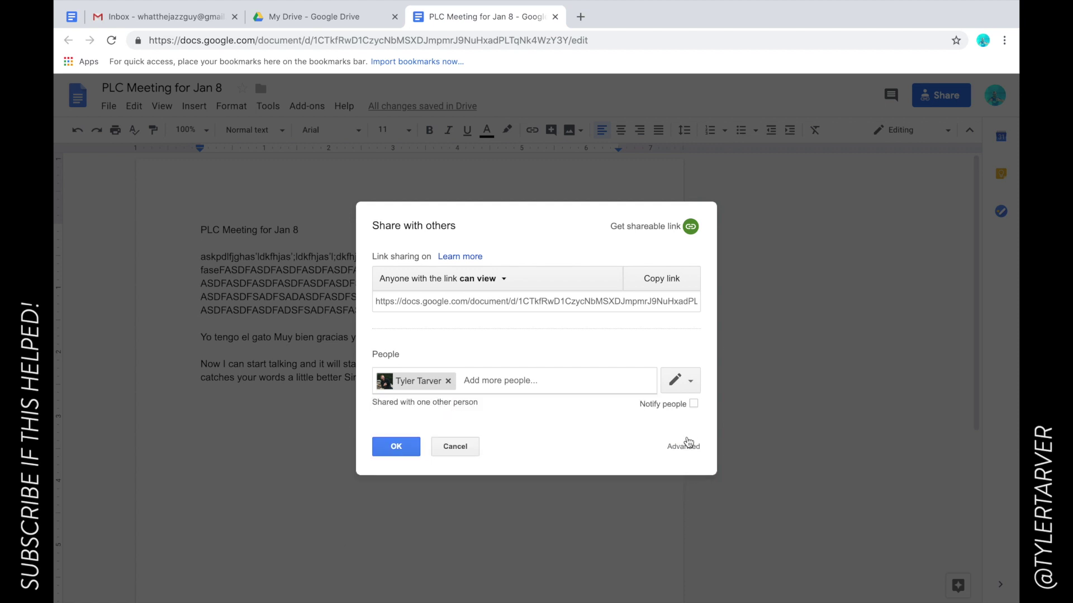
click(694, 403)
click(545, 438)
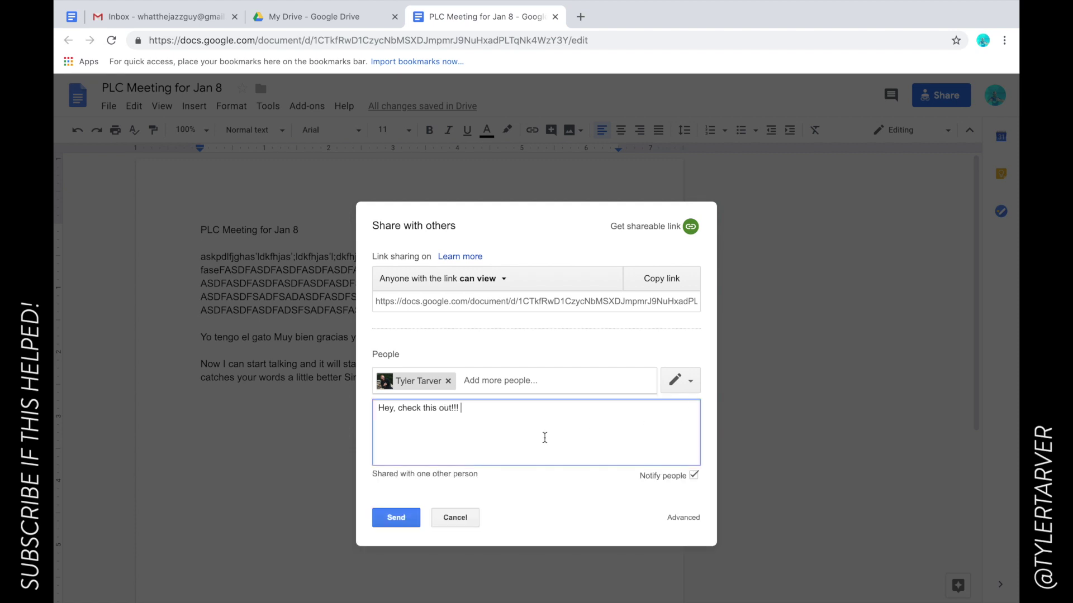
click(393, 519)
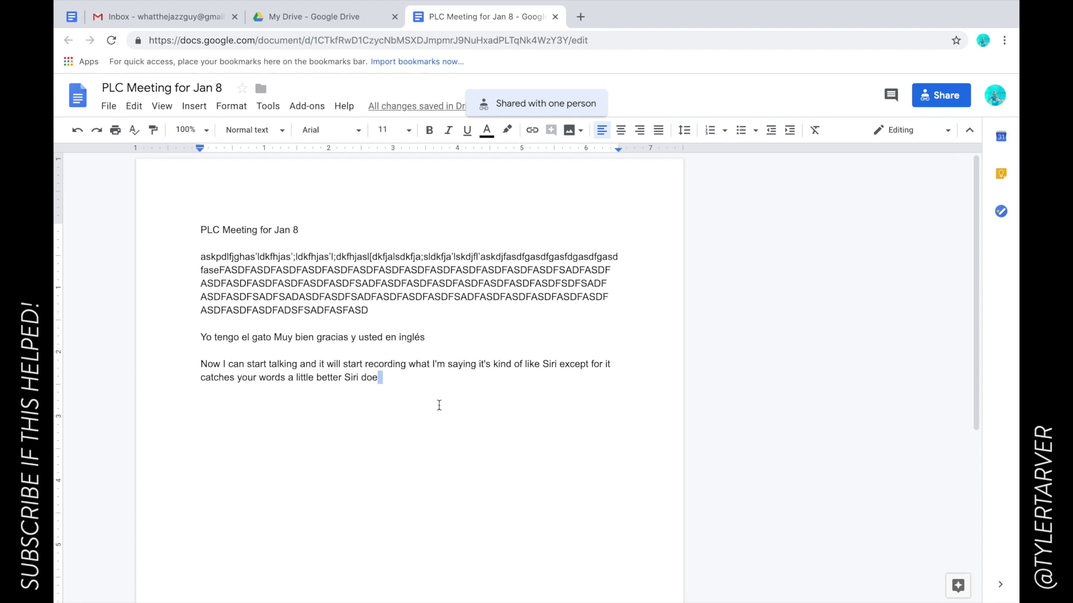
key(ctrl+Right)
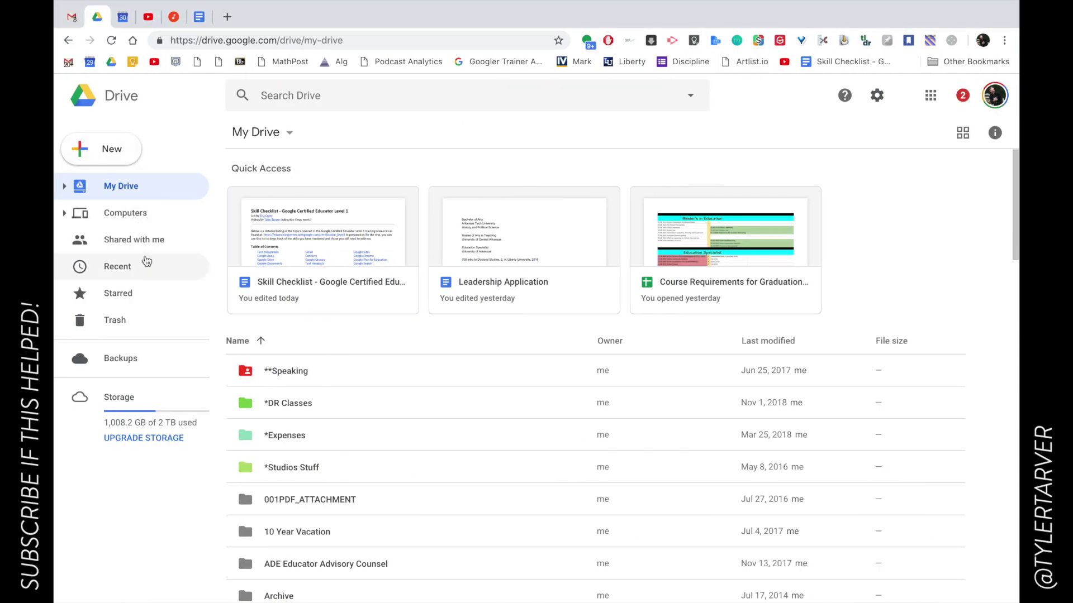
- Open 'PLC Meeting for Jan 8' from Drive's Shared with me list
click(146, 239)
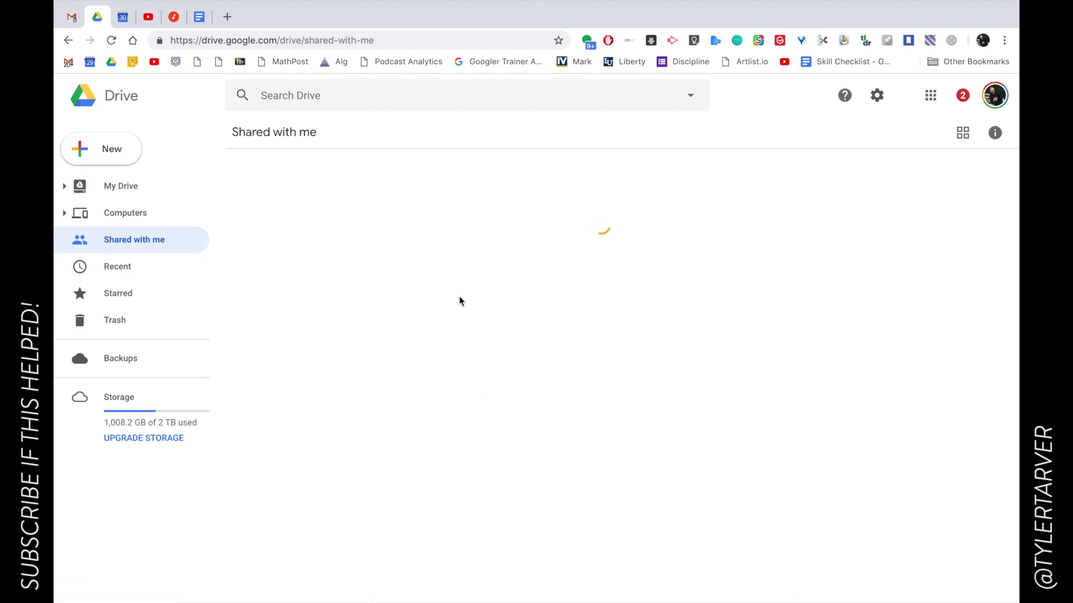
double_click(333, 234)
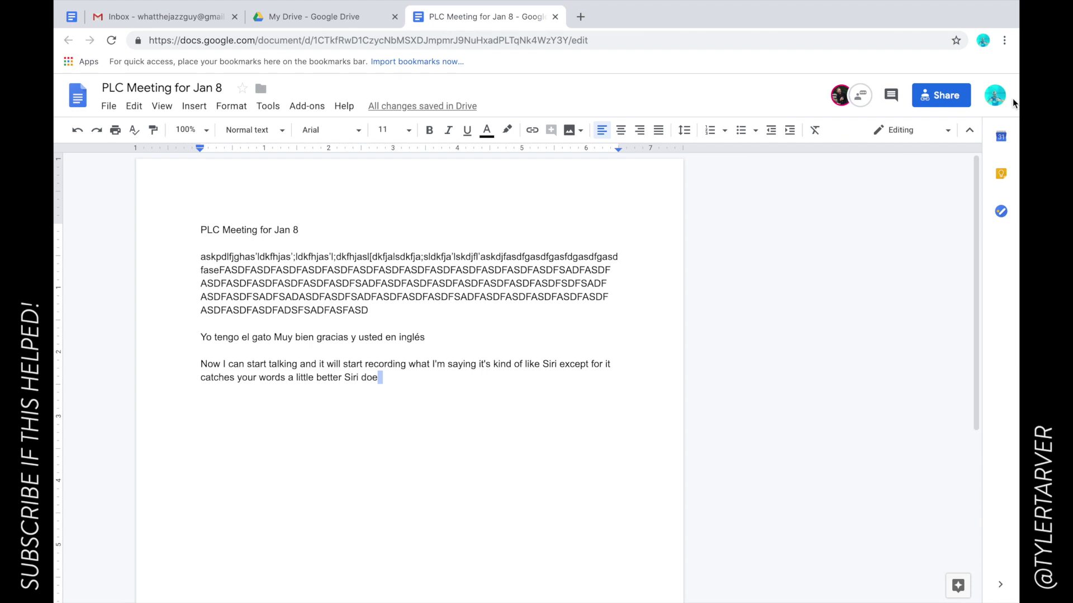
- Watch the collaborator's line 'Hello! There you are!!!' appear at the end and deselect it
click(860, 94)
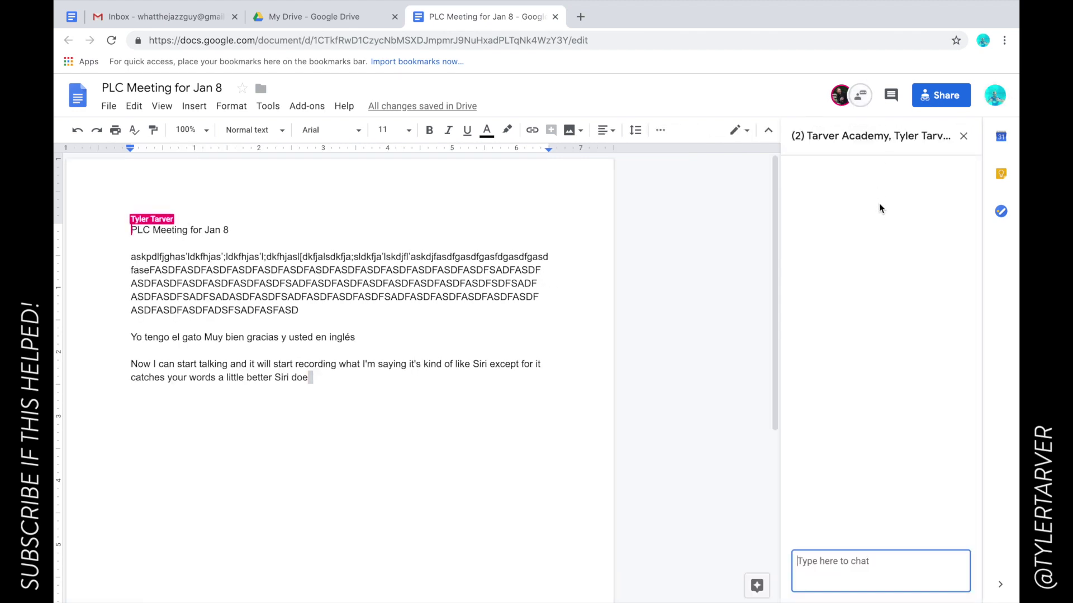
click(859, 97)
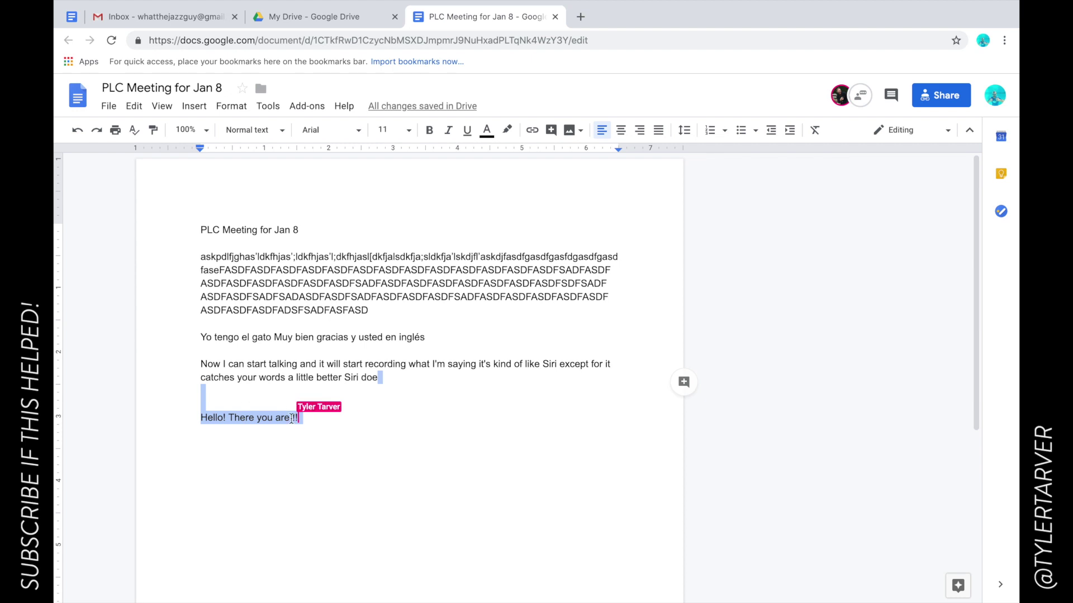
click(256, 418)
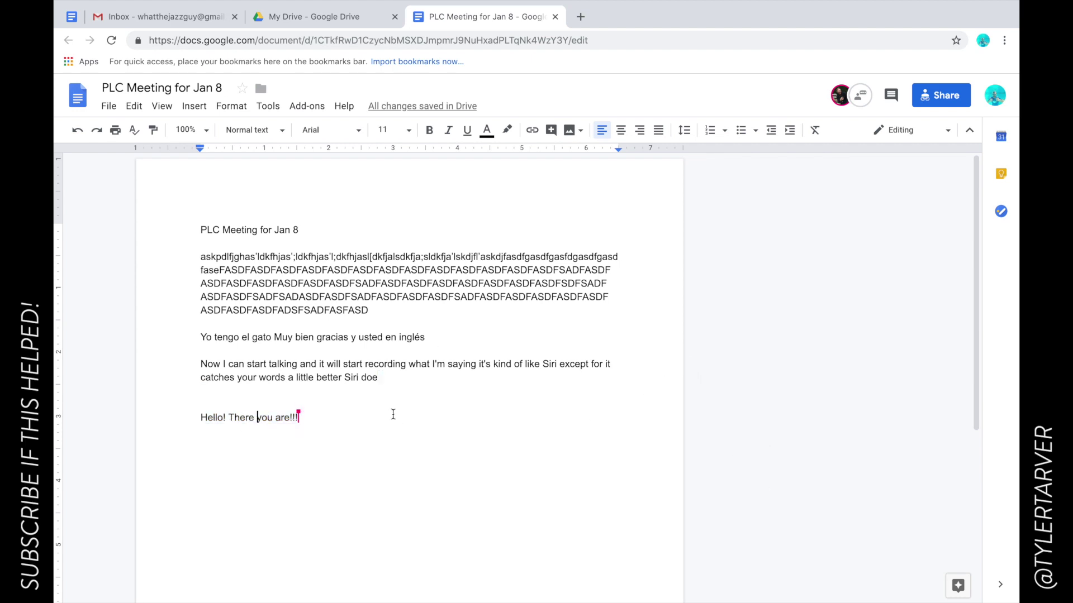
scroll(393, 414, down, 3)
scroll(394, 414, up, 1)
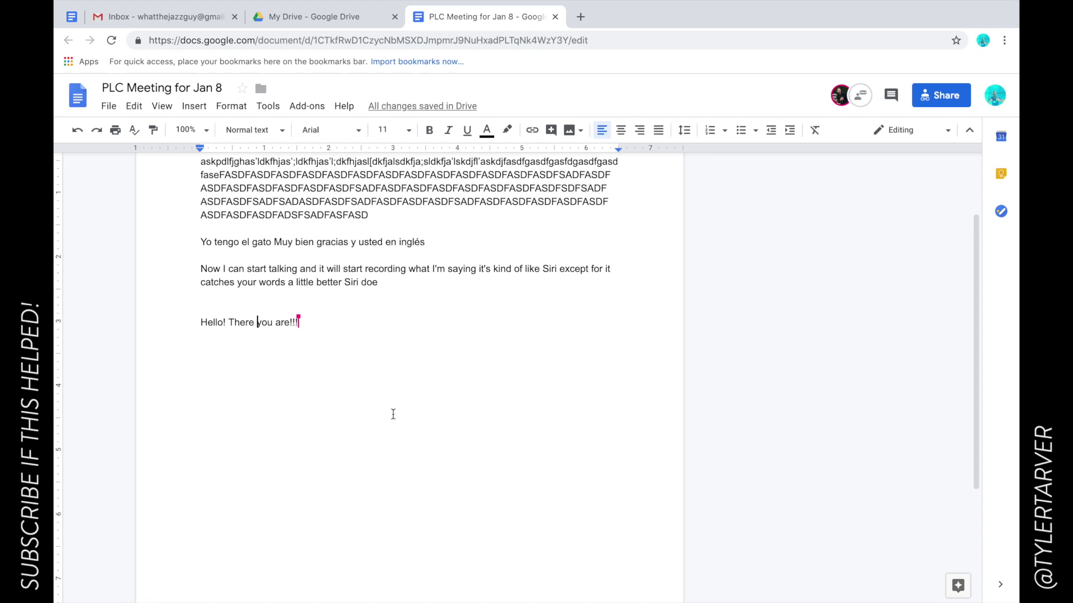
- In Advanced sharing, remove the commenter, keep the collaborator on Can edit, and save
click(953, 99)
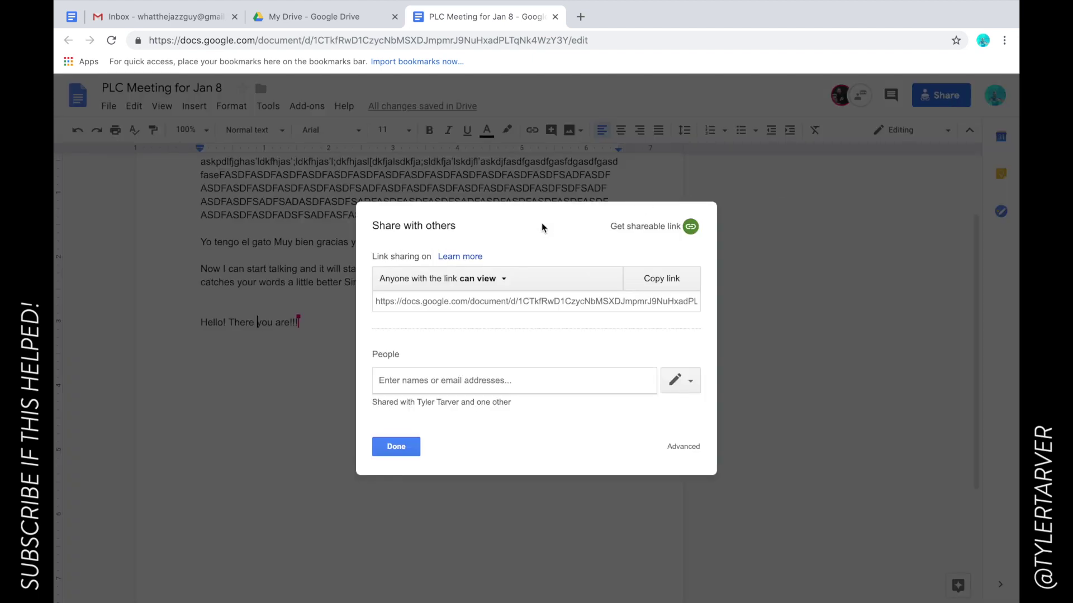
click(682, 450)
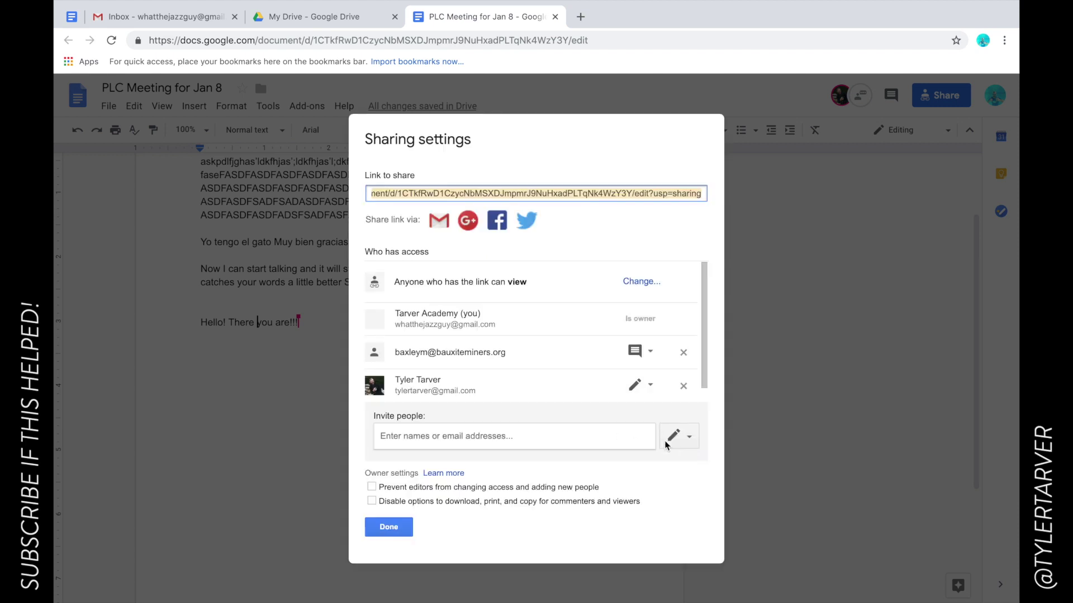
scroll(618, 317, down, 1)
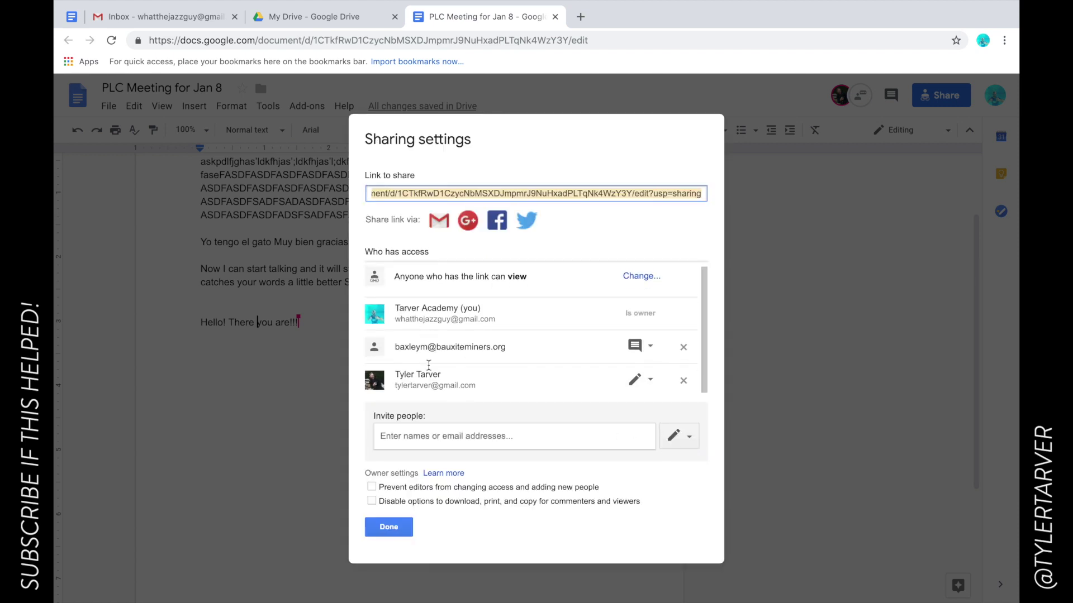
scroll(518, 351, up, 1)
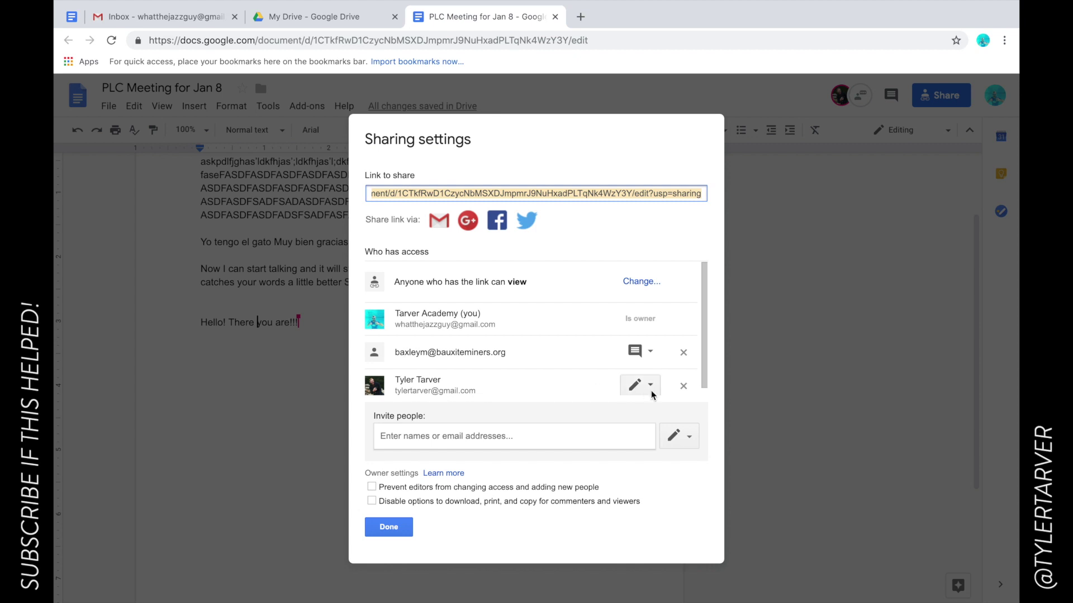
click(684, 354)
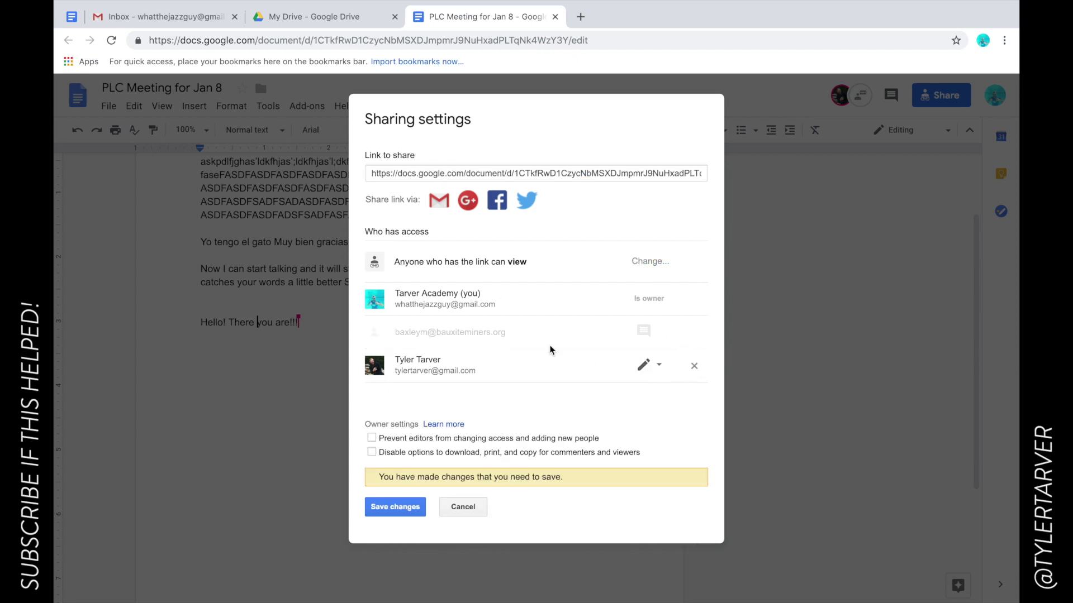
click(648, 364)
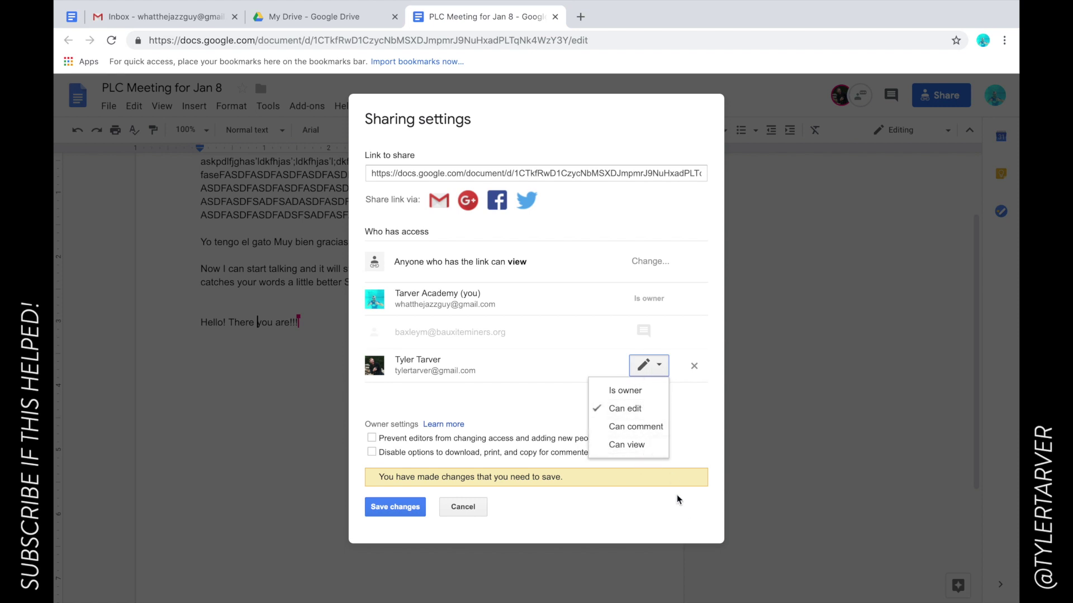
click(556, 385)
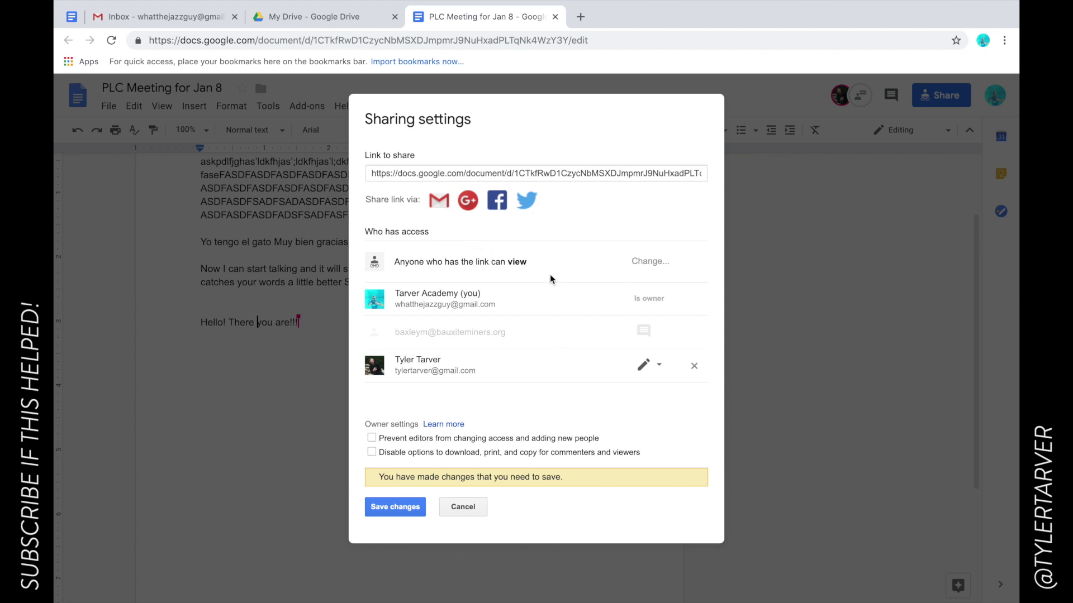
click(386, 506)
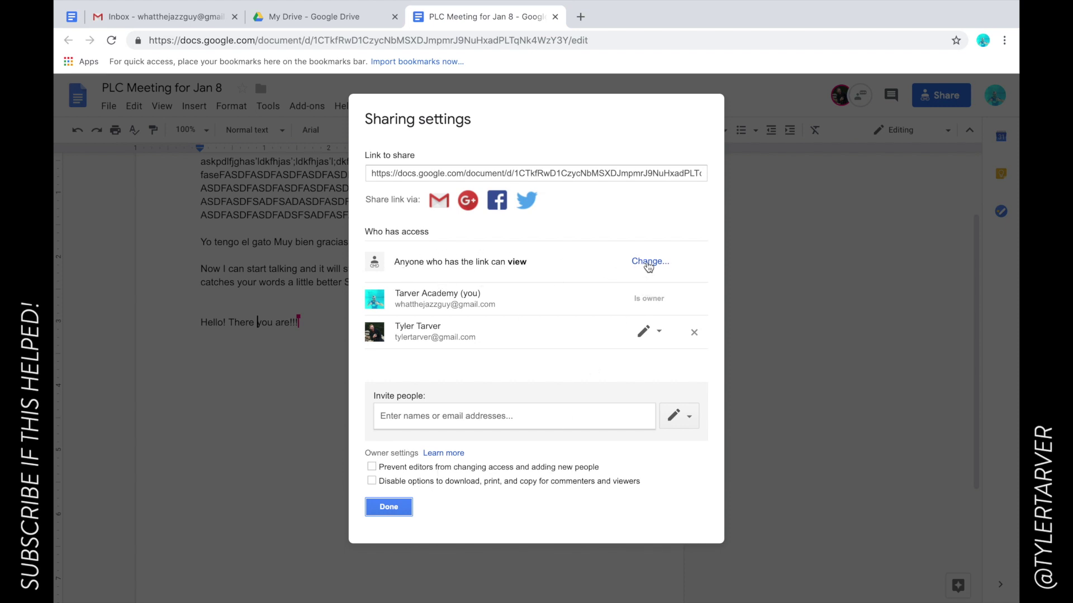
click(648, 262)
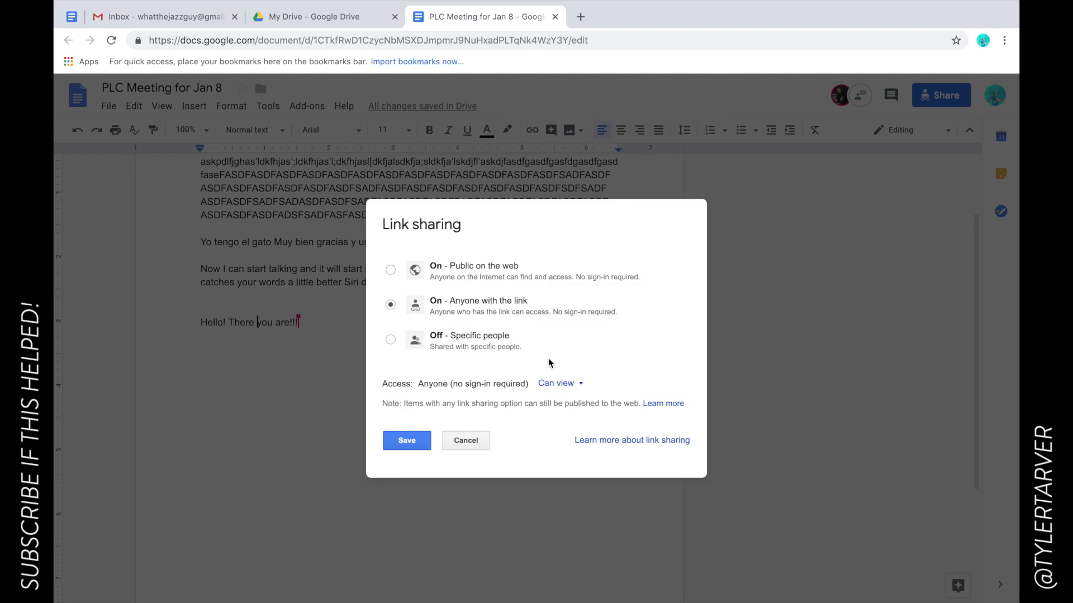
- Leave link access at Anyone with the link can view, save, and close the sharing settings
click(573, 383)
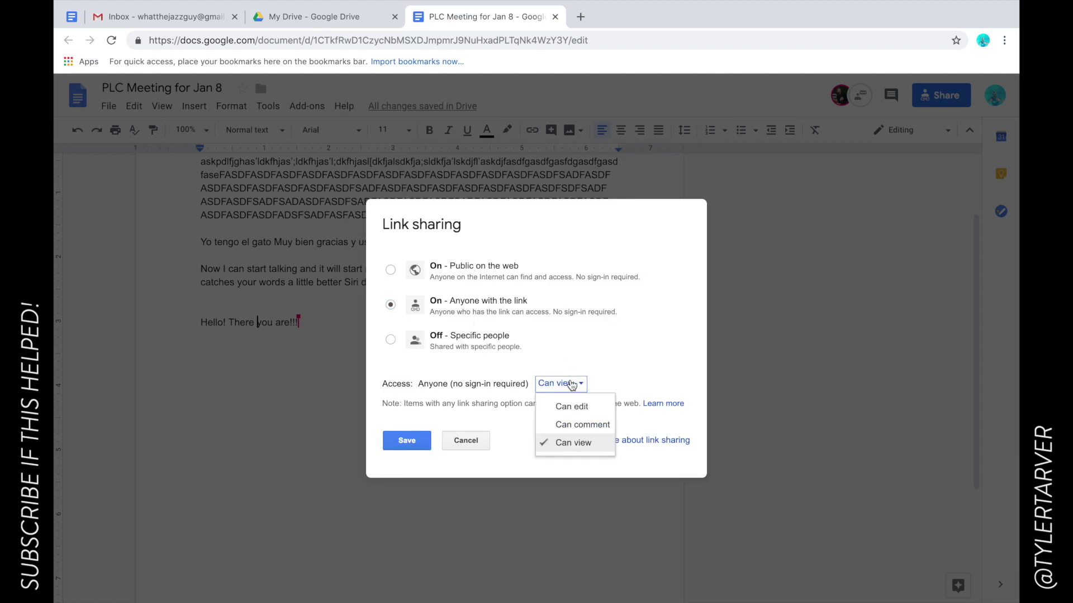
click(572, 407)
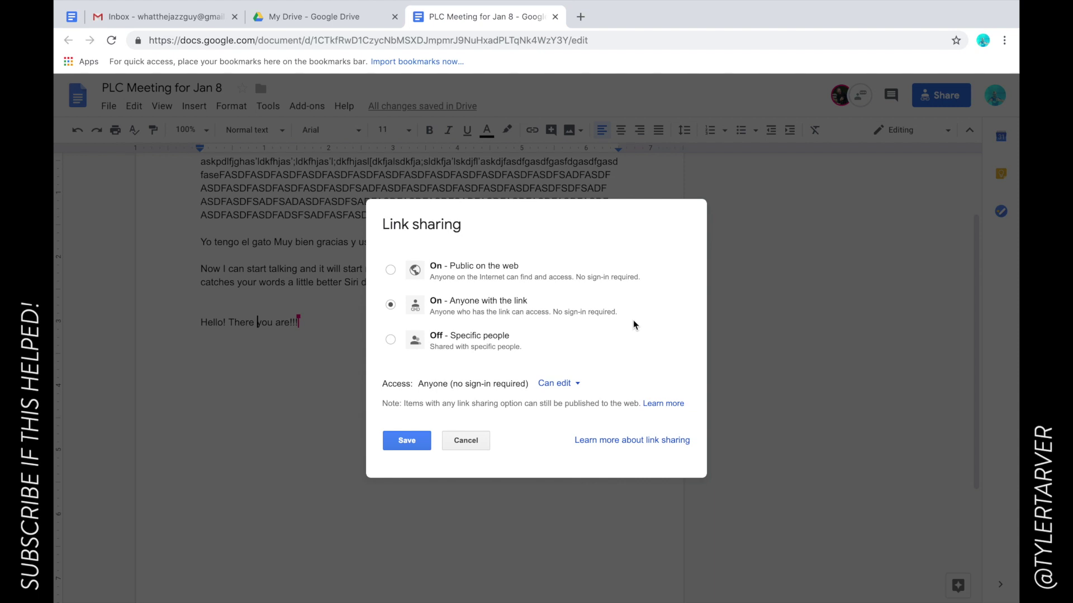
click(471, 312)
click(407, 441)
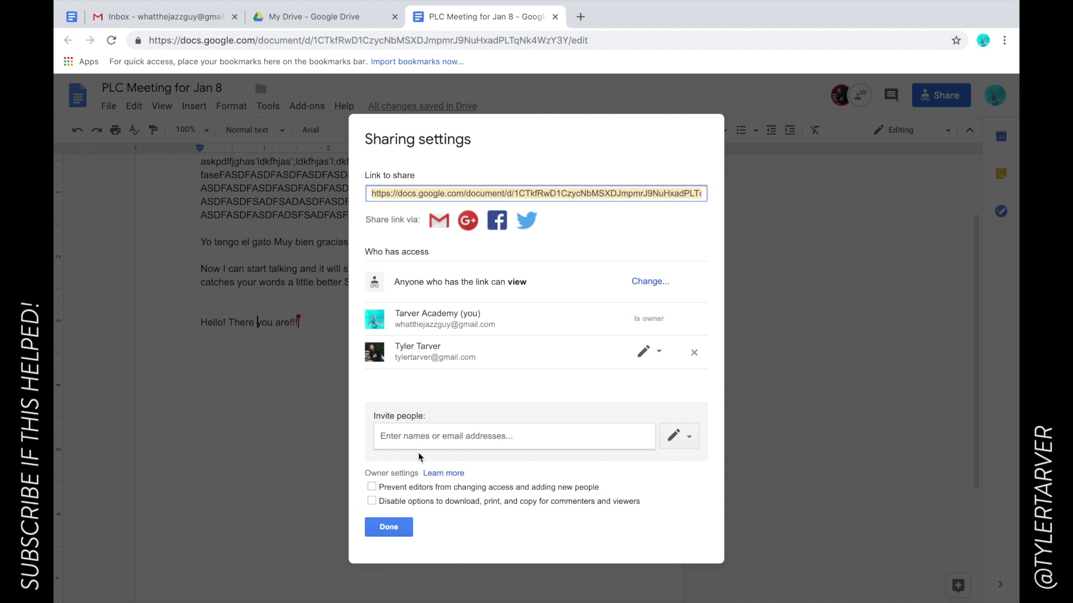
click(385, 521)
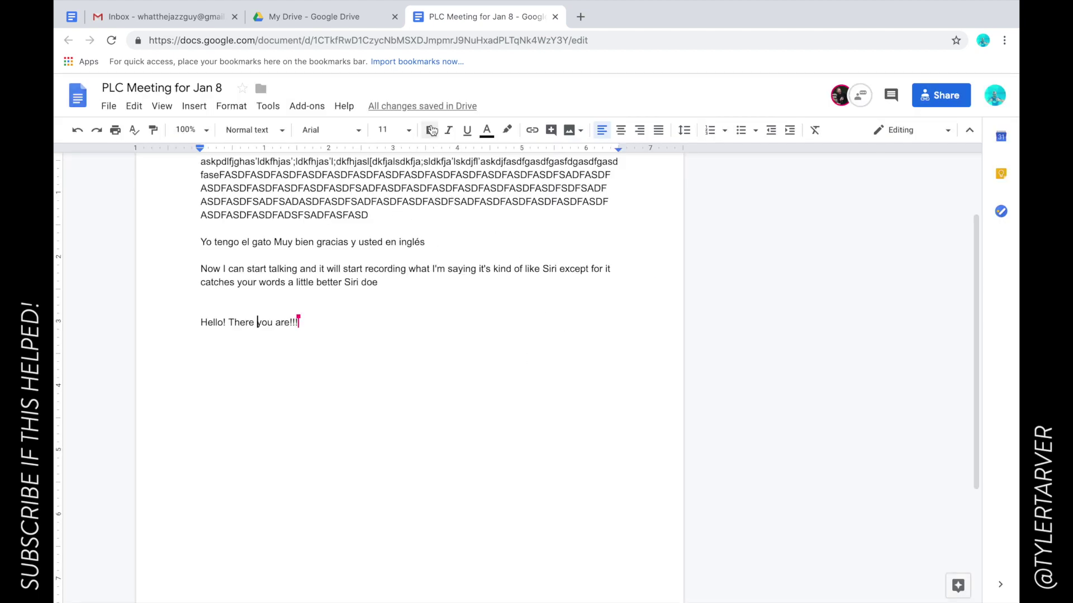
mouse_move(433, 108)
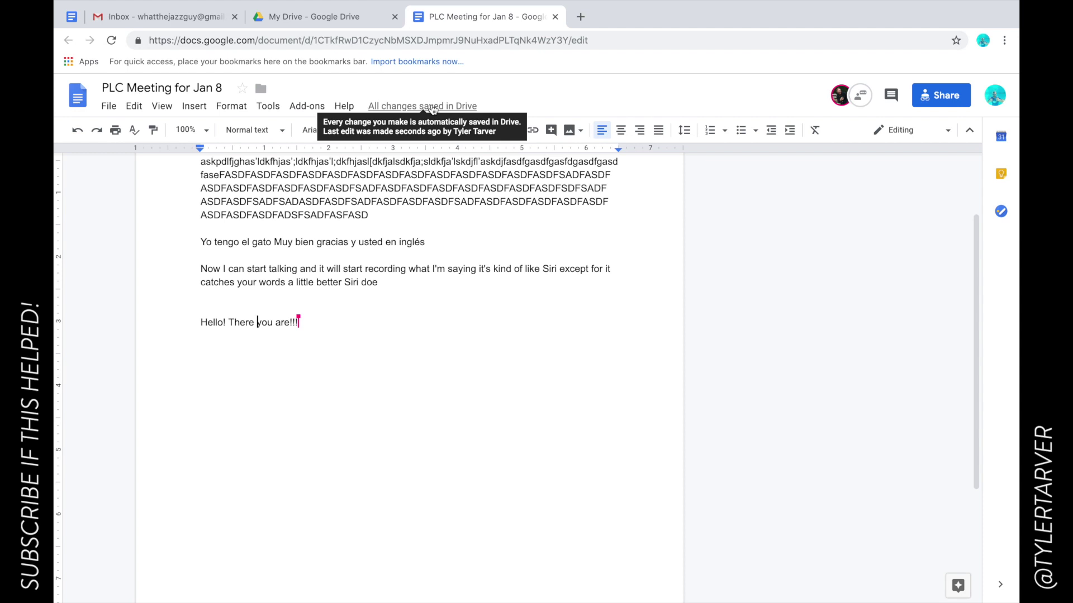
double_click(397, 293)
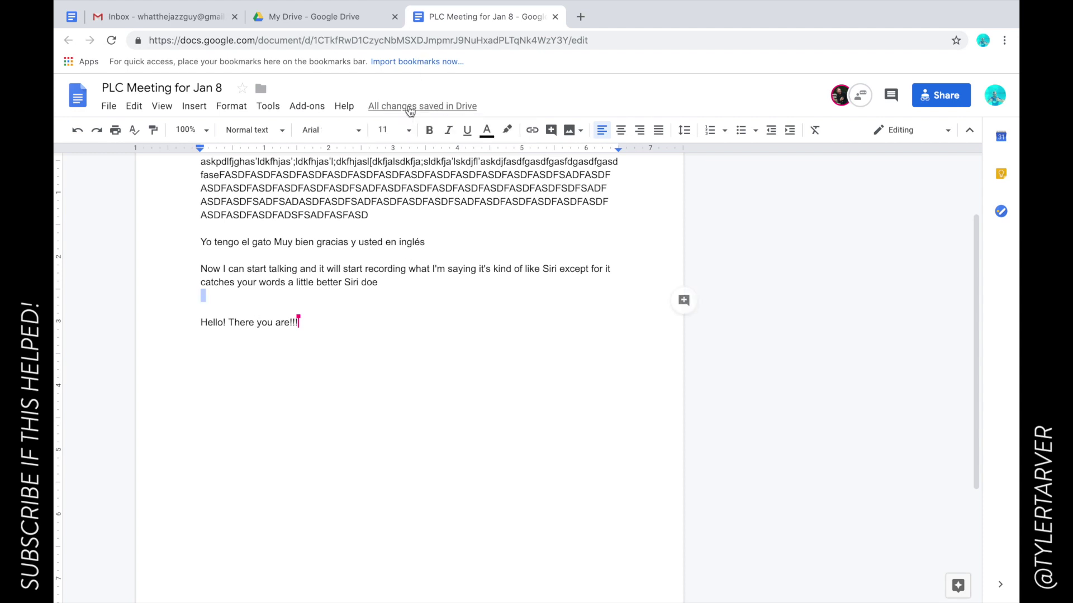
mouse_move(411, 110)
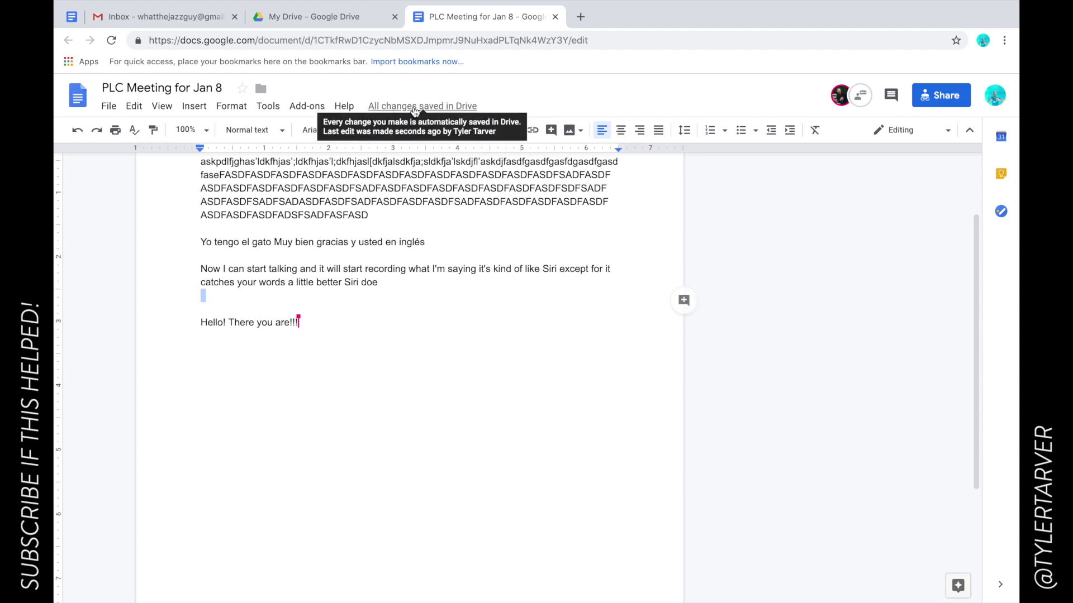
click(414, 109)
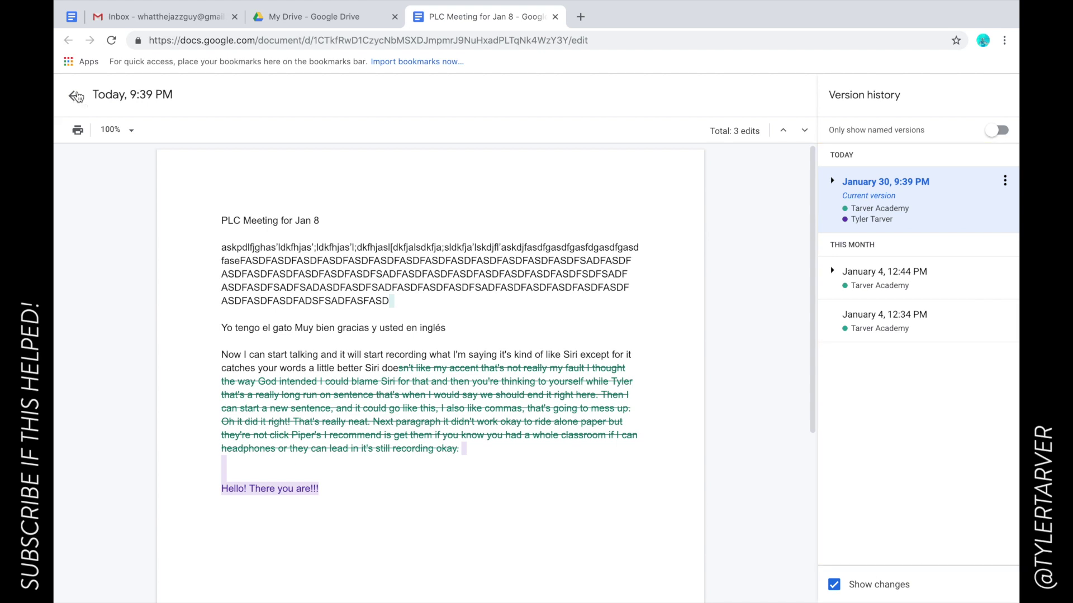
click(75, 96)
scroll(482, 302, up, 2)
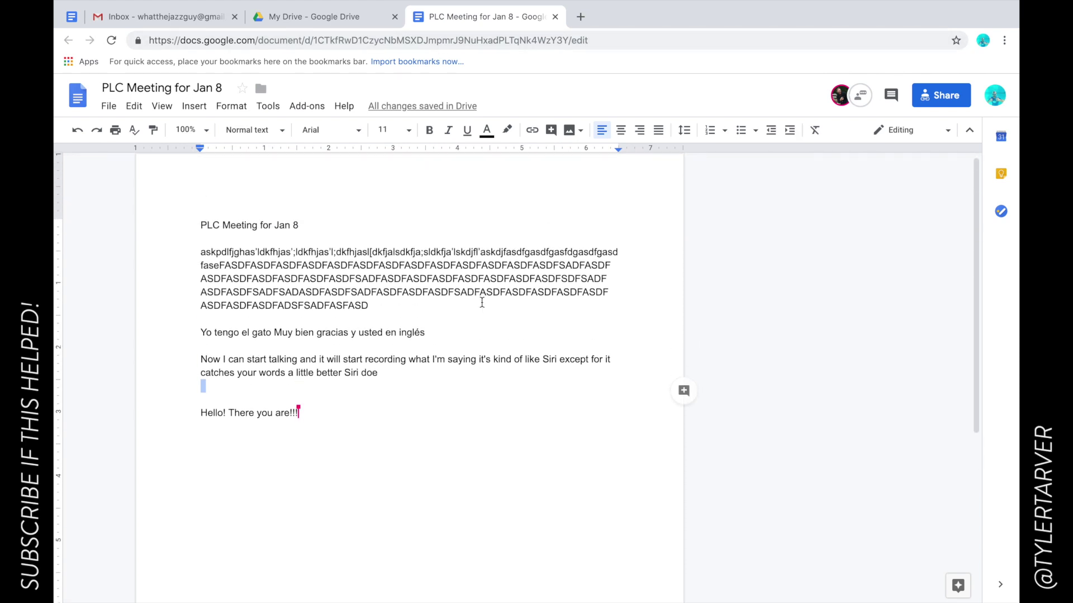